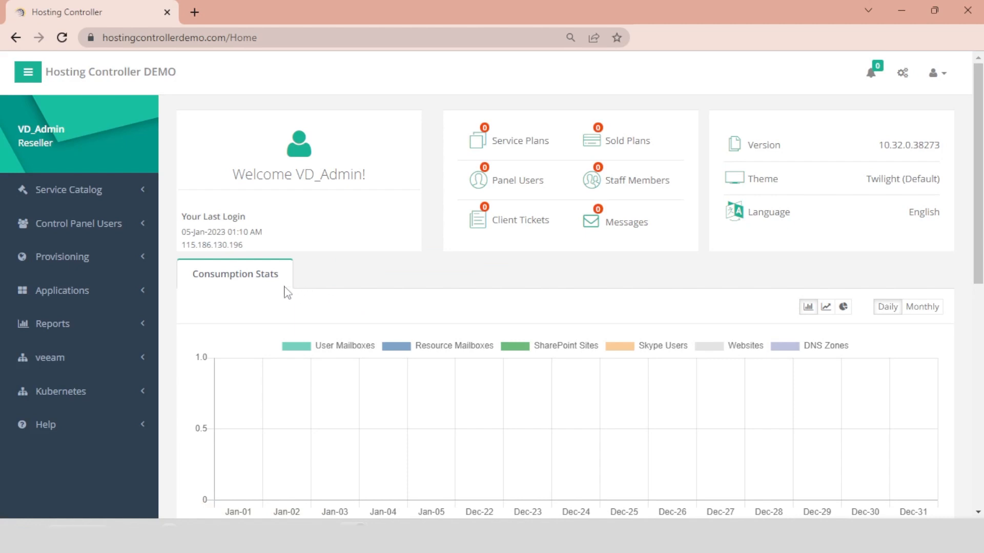
- Open the transport rules of the Cronus Exchange organization
{"action": "left_click", "coordinate": [132, 264]}
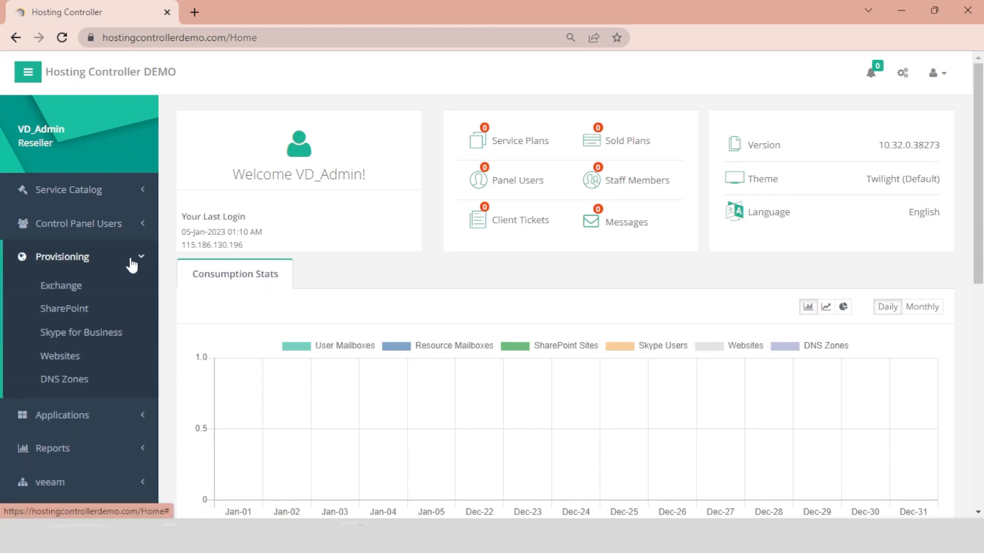
{"action": "left_click", "coordinate": [134, 287]}
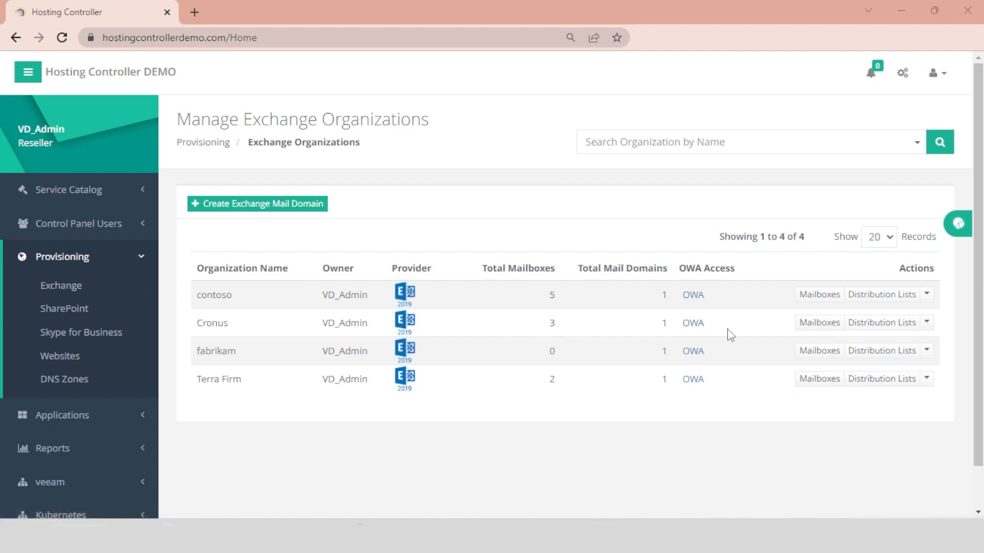
{"action": "left_click", "coordinate": [927, 322]}
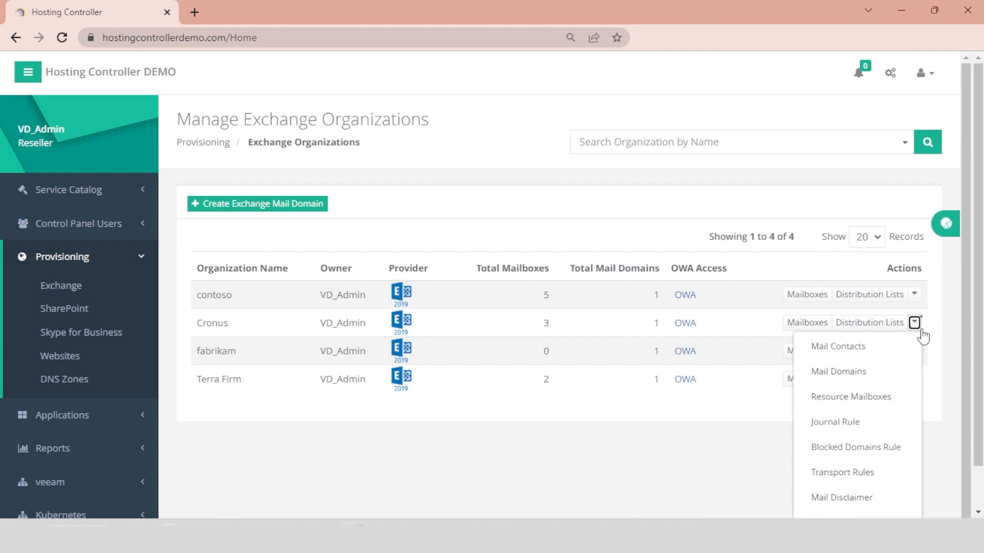
{"action": "left_click", "coordinate": [902, 474]}
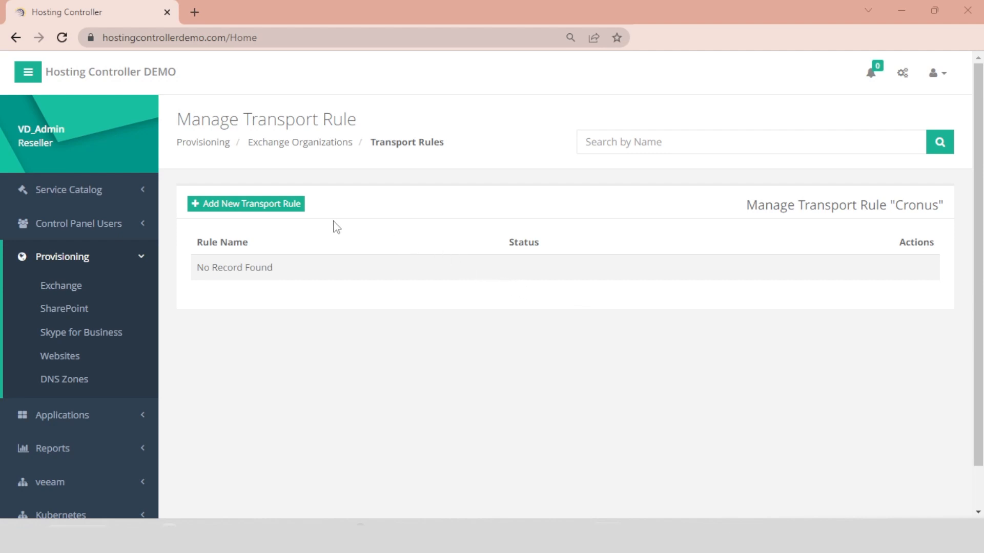
- Start a new transport rule and complete its prefixed name with "Delete Message"
{"action": "left_click", "coordinate": [287, 205]}
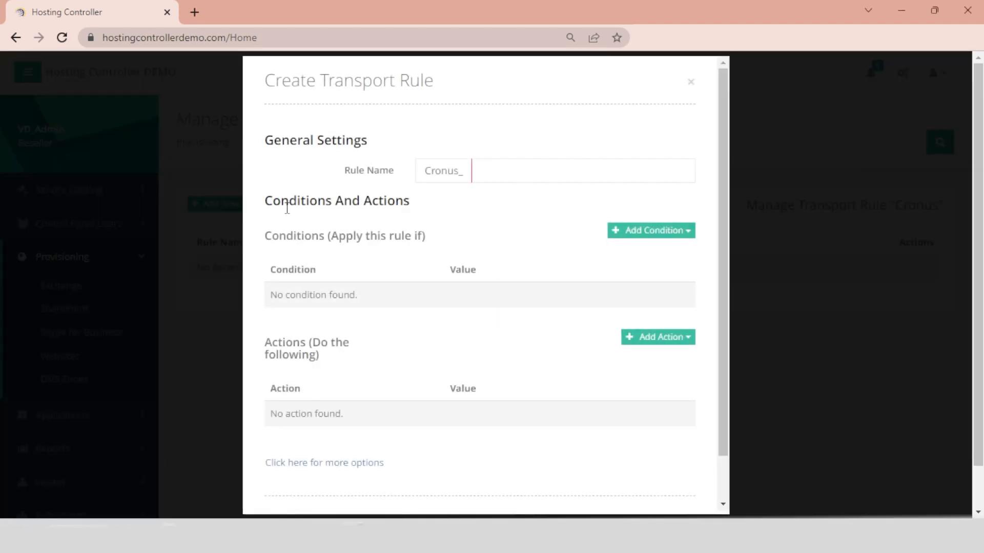
{"action": "left_click", "coordinate": [535, 171]}
{"action": "type", "text": "Delete Message"}
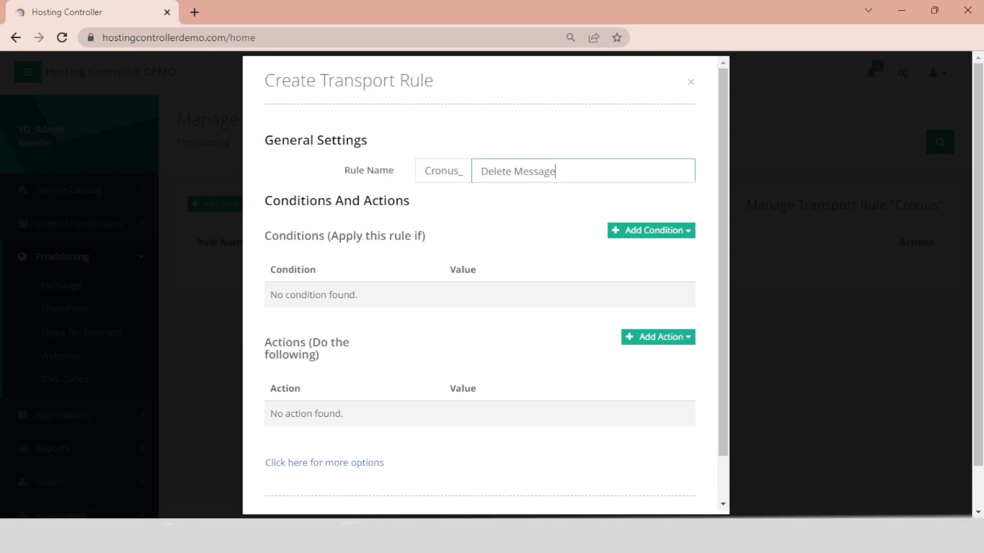
- Add a condition that the sender is this person, choosing the second user in the organization's user list
{"action": "left_click", "coordinate": [647, 234]}
{"action": "mouse_move", "coordinate": [638, 259]}
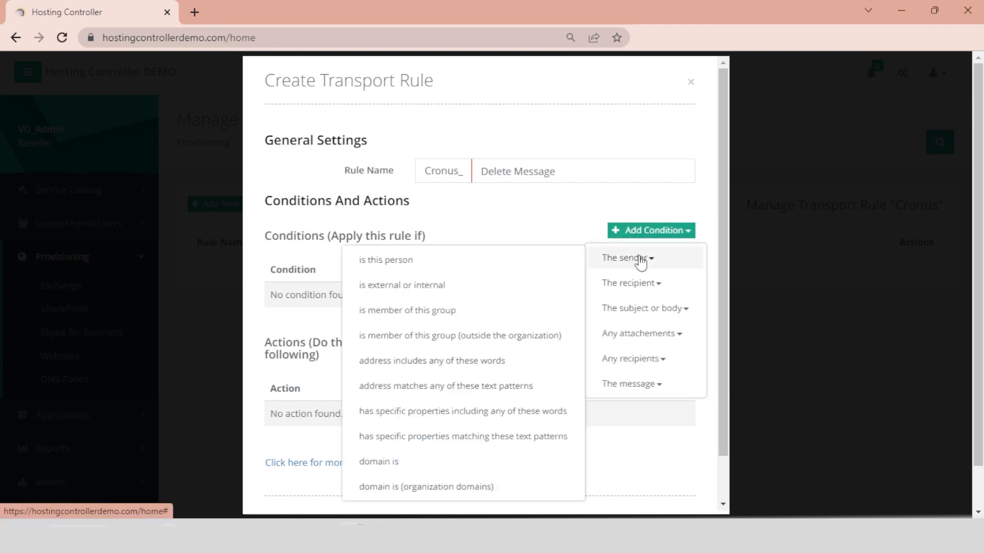
{"action": "left_click", "coordinate": [552, 262]}
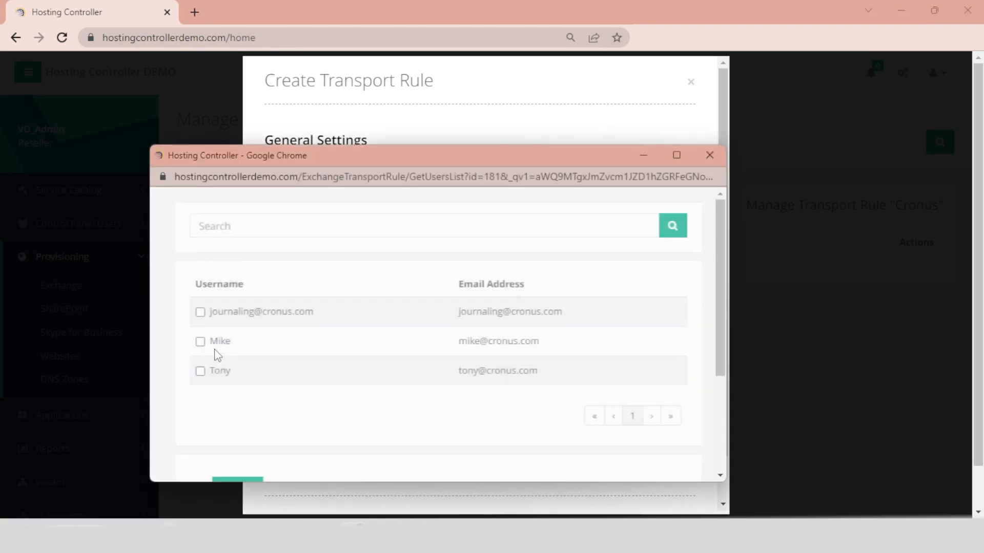
{"action": "left_click", "coordinate": [214, 350]}
{"action": "scroll", "coordinate": [325, 390], "scroll_direction": "down", "scroll_amount": 3}
{"action": "left_click", "coordinate": [237, 352]}
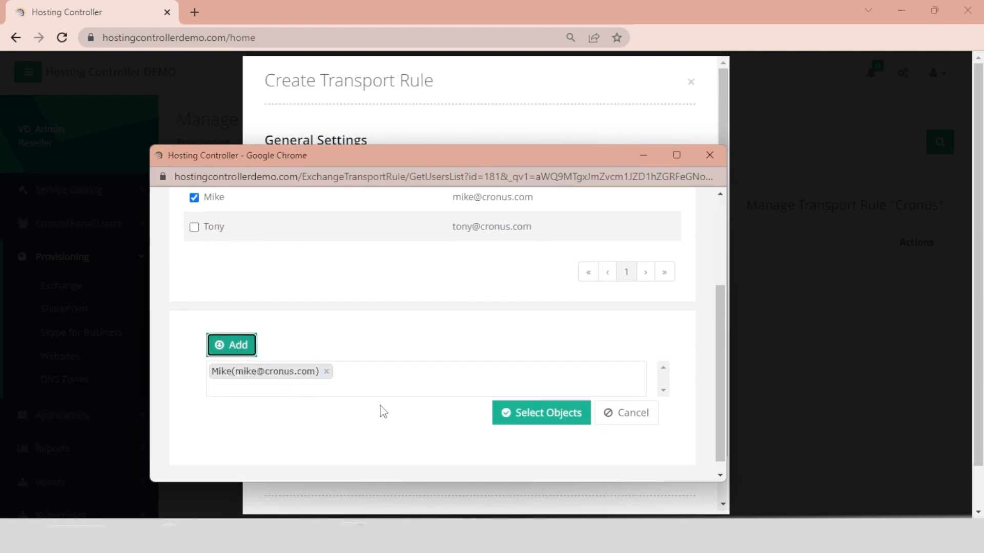
{"action": "left_click", "coordinate": [534, 424]}
- Add a condition that the recipient domain is the organization domain cronus.com
{"action": "mouse_move", "coordinate": [627, 286]}
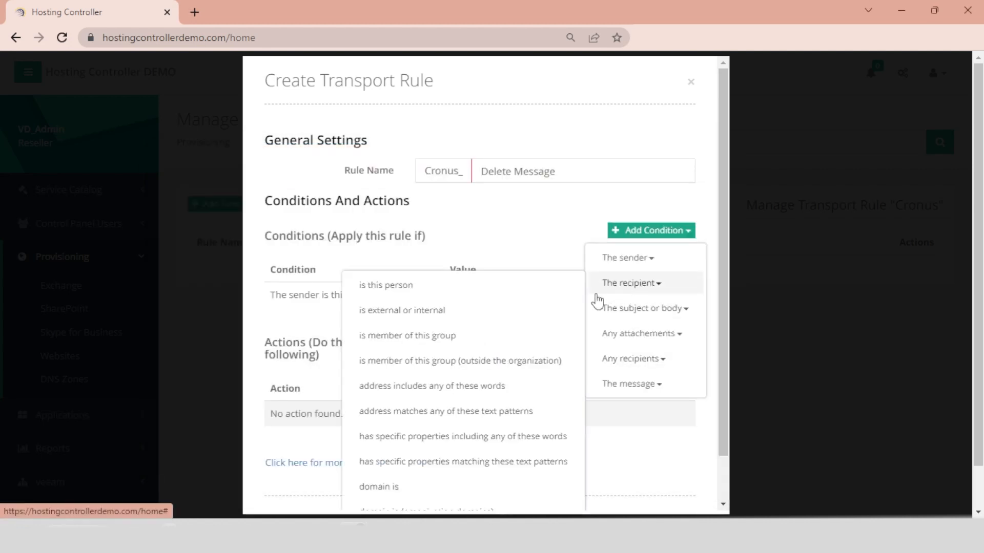
{"action": "scroll", "coordinate": [402, 490], "scroll_direction": "down", "scroll_amount": 1}
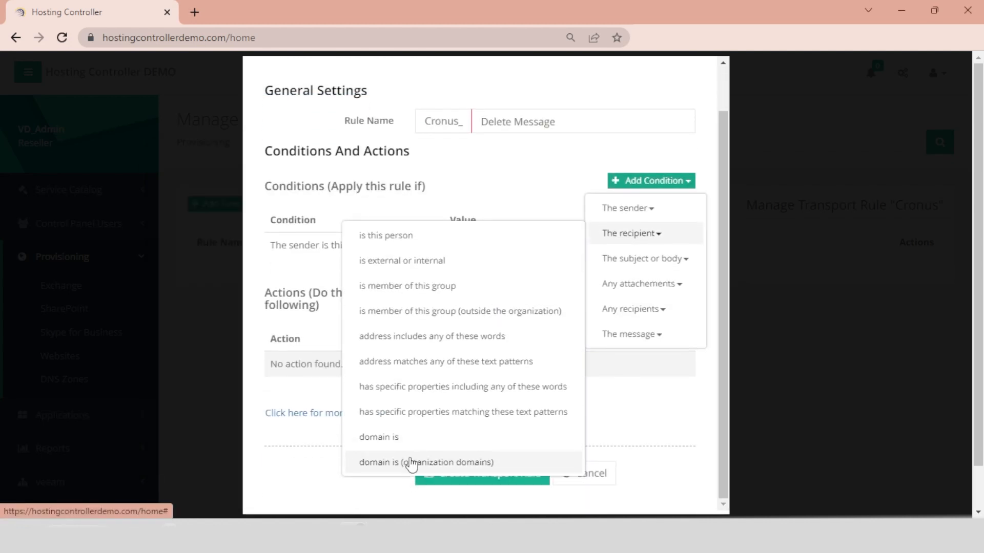
{"action": "left_click", "coordinate": [410, 464]}
{"action": "left_click", "coordinate": [594, 197]}
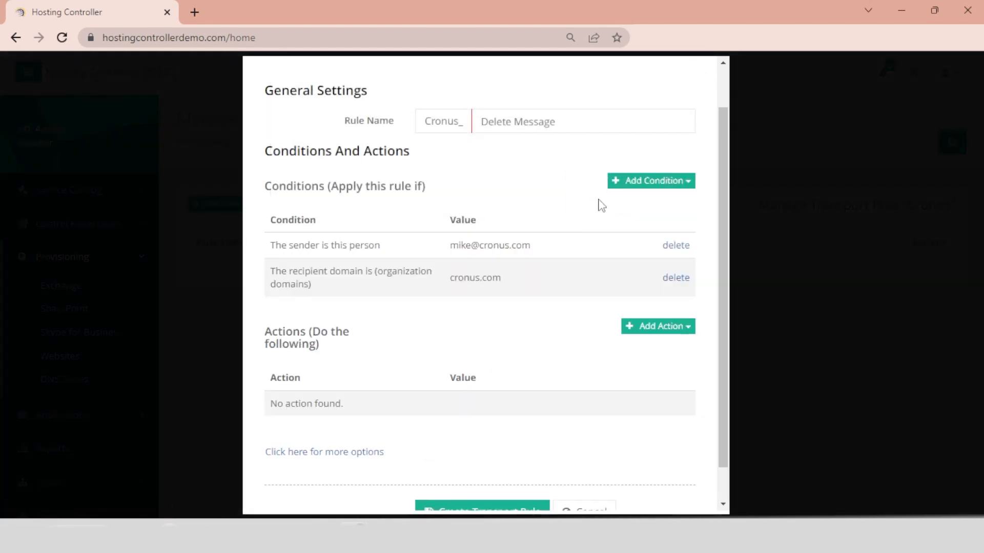
- Add the block action that deletes the message without notifying anyone
{"action": "left_click", "coordinate": [641, 331]}
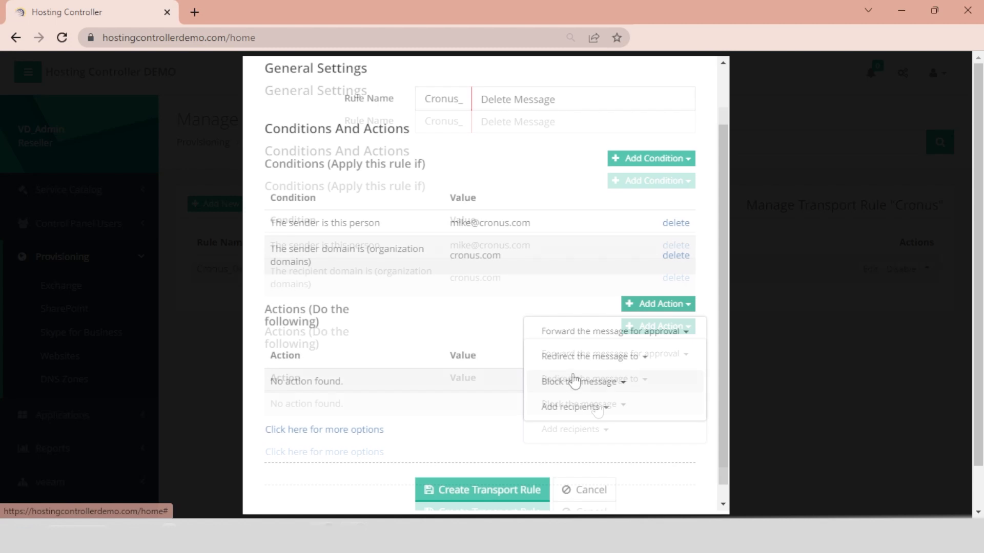
{"action": "left_click", "coordinate": [572, 382]}
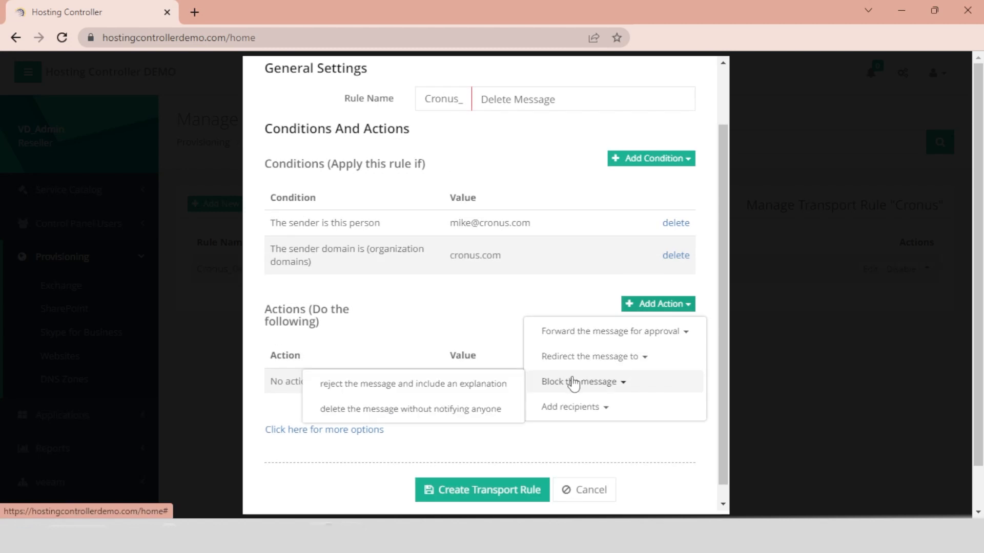
{"action": "left_click", "coordinate": [443, 410]}
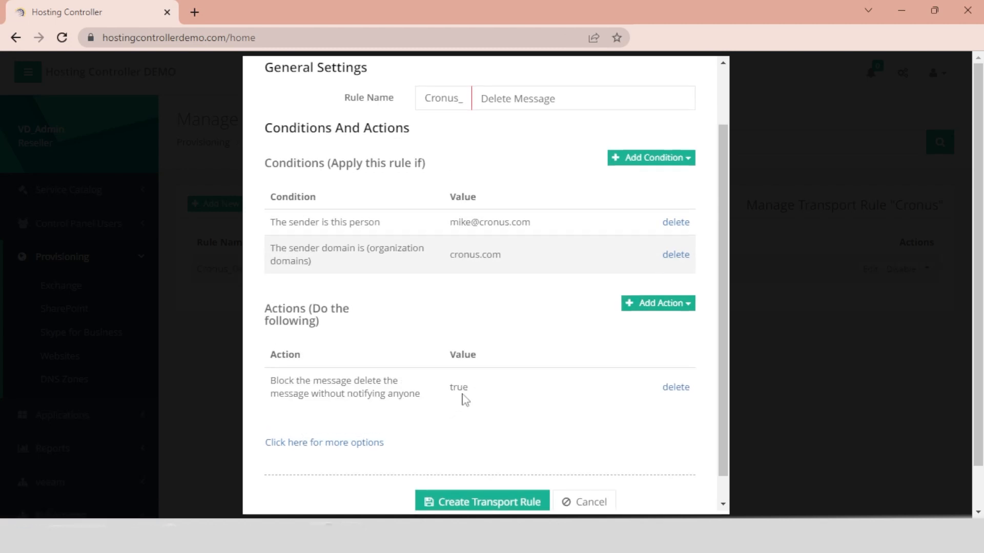
- Reveal the rule's additional options and review the exception types for the sender and the recipient
{"action": "scroll", "coordinate": [463, 399], "scroll_direction": "down", "scroll_amount": 1}
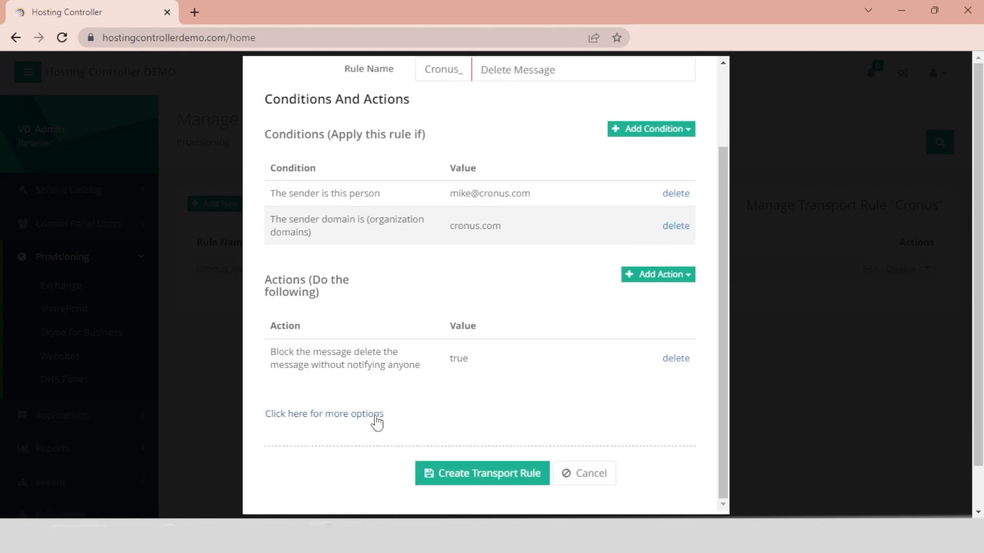
{"action": "left_click", "coordinate": [377, 414]}
{"action": "scroll", "coordinate": [487, 377], "scroll_direction": "down", "scroll_amount": 3}
{"action": "left_click", "coordinate": [629, 266]}
{"action": "left_click", "coordinate": [629, 290]}
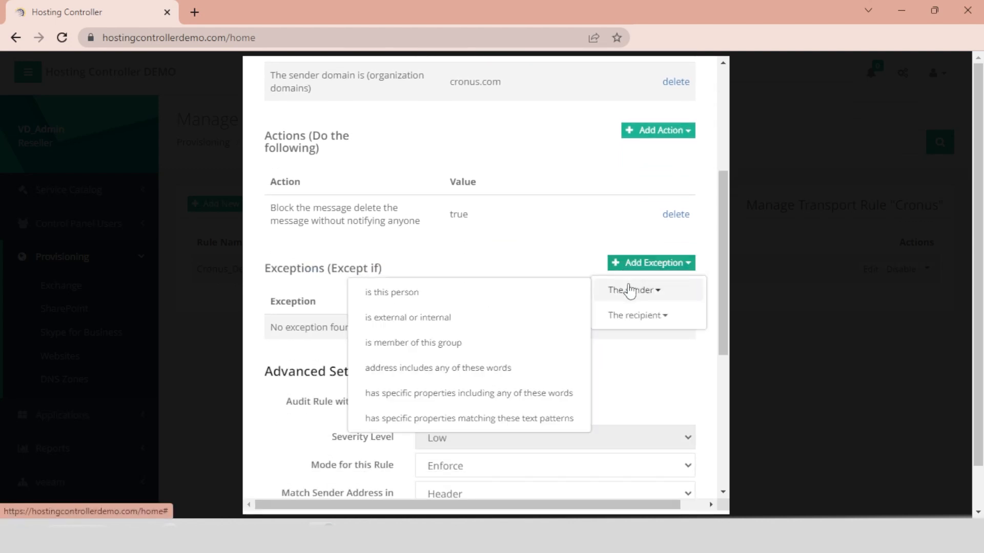
{"action": "left_click", "coordinate": [639, 316]}
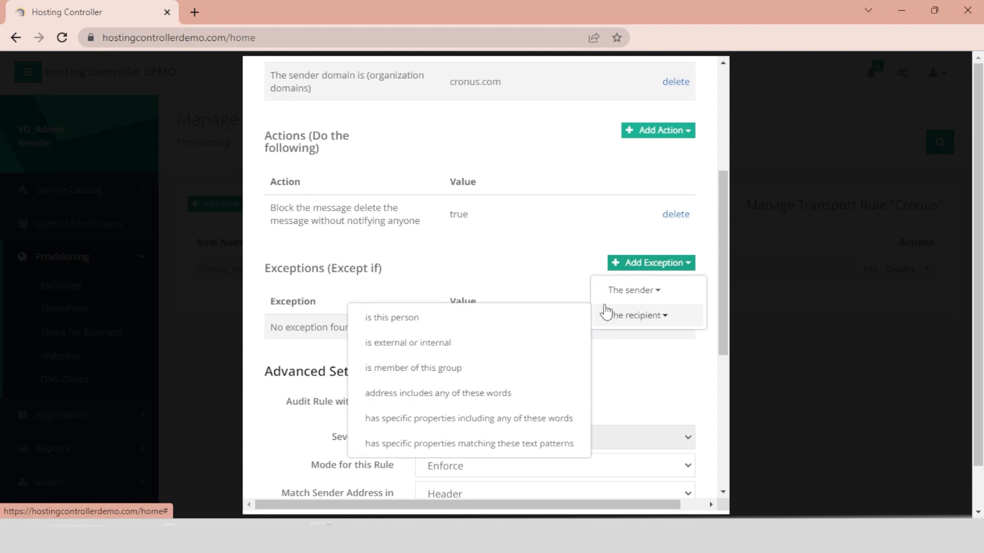
{"action": "left_click", "coordinate": [556, 293]}
- Try auditing the rule with the Low severity level, and switch auditing back off
{"action": "scroll", "coordinate": [558, 296], "scroll_direction": "down", "scroll_amount": 3}
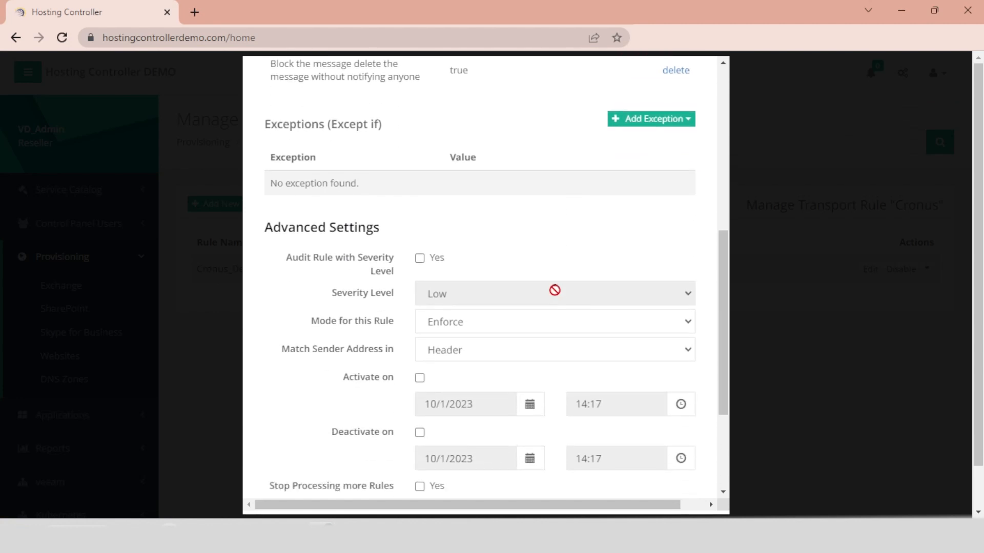
{"action": "scroll", "coordinate": [559, 296], "scroll_direction": "down", "scroll_amount": 2}
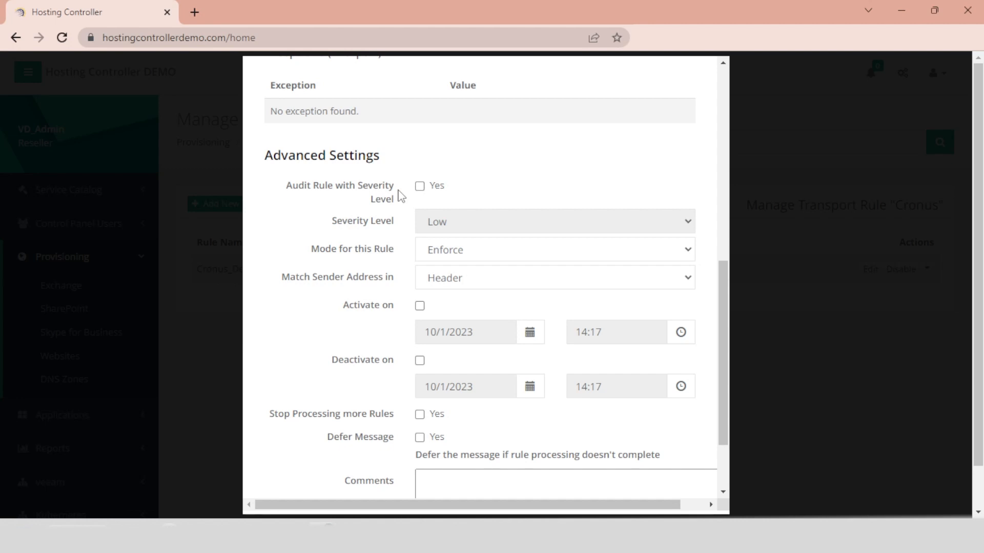
{"action": "left_click", "coordinate": [420, 186]}
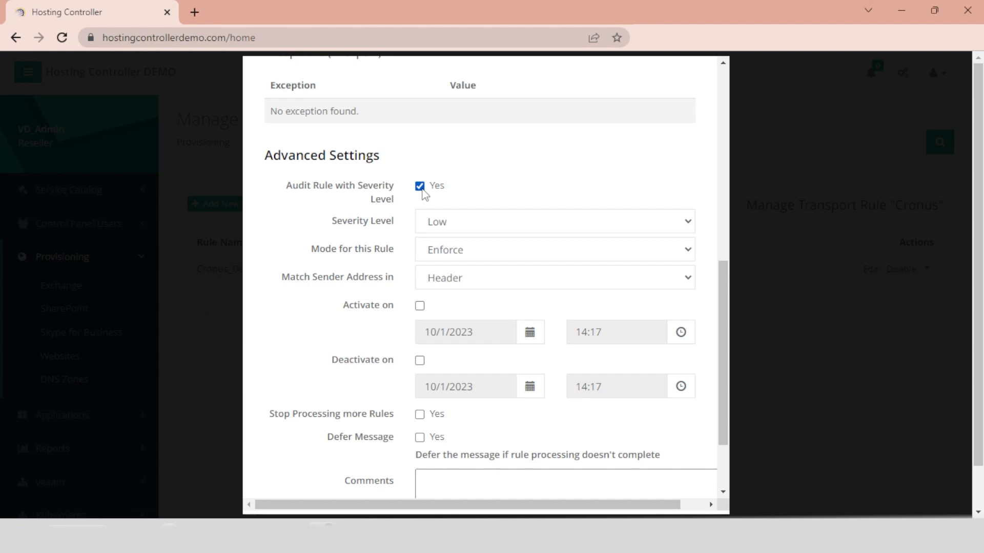
{"action": "left_click", "coordinate": [421, 190]}
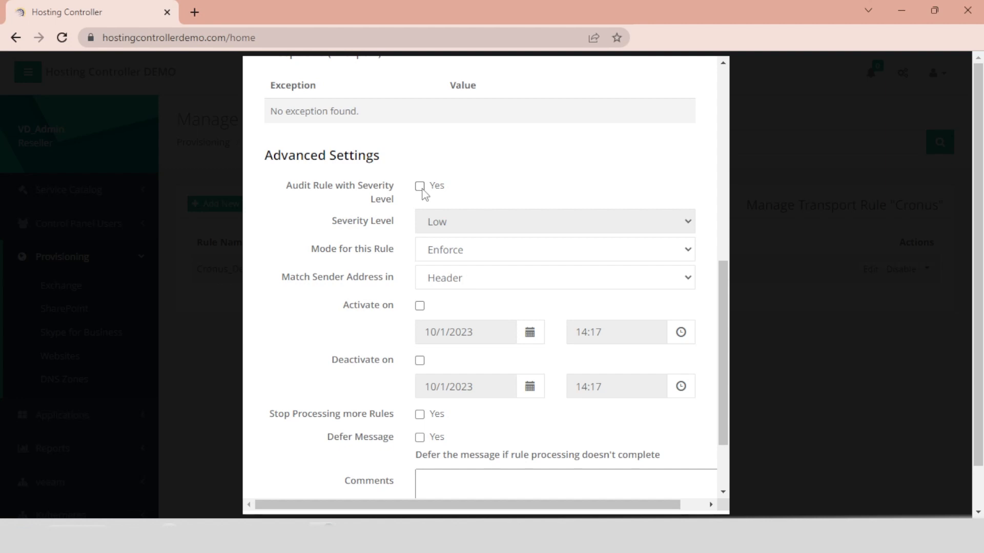
{"action": "left_click", "coordinate": [420, 187]}
{"action": "left_click", "coordinate": [437, 223]}
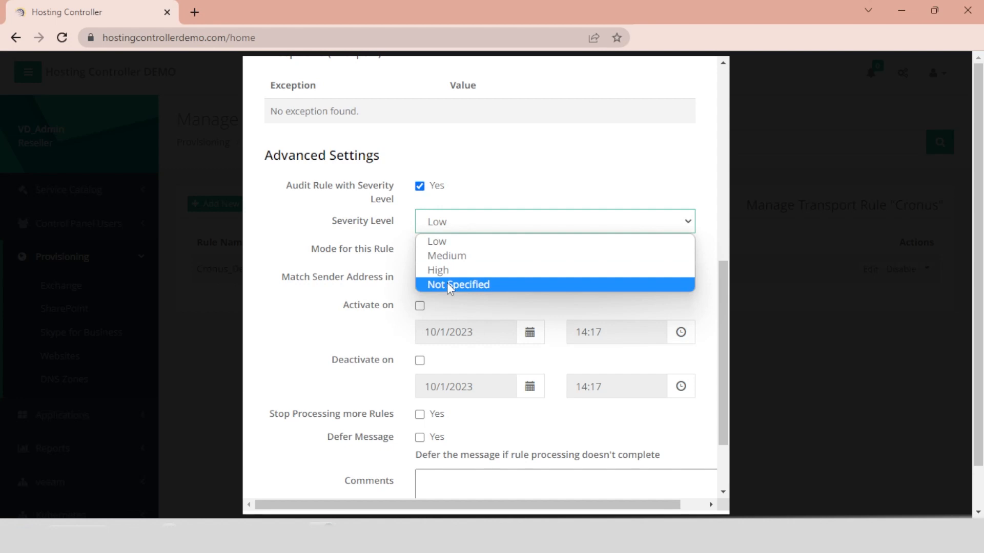
{"action": "left_click", "coordinate": [436, 241]}
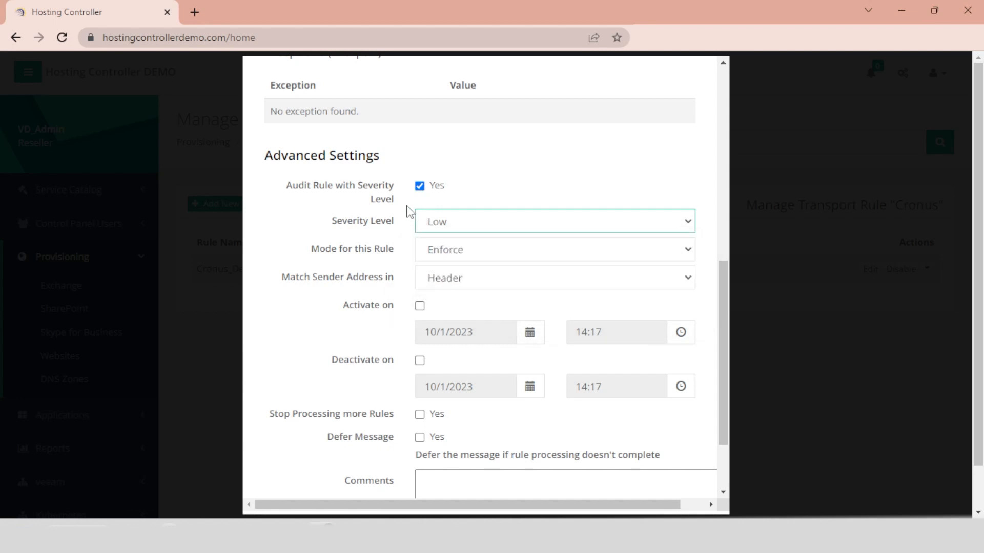
{"action": "left_click", "coordinate": [420, 186]}
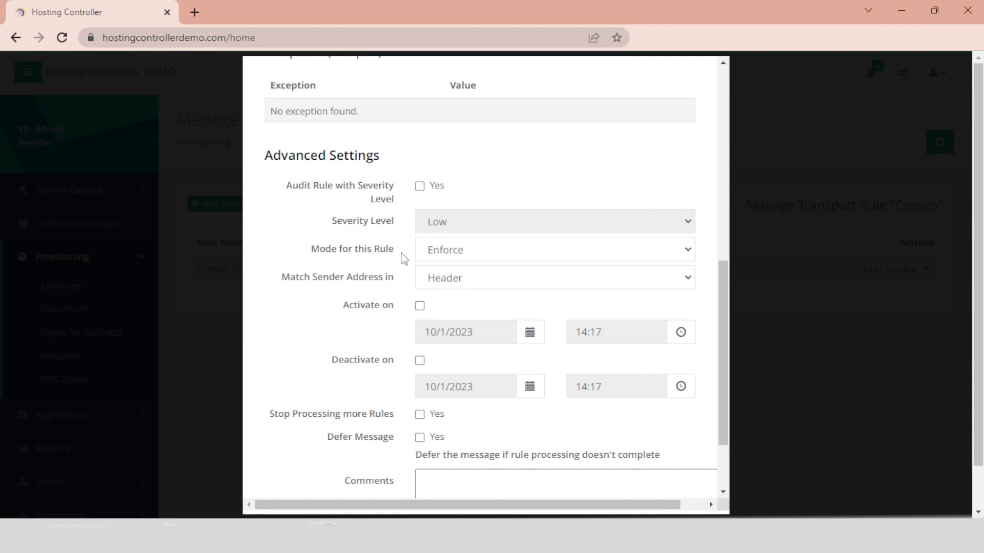
- Review the choices for the rule mode and for sender address matching, keeping Enforce and Header
{"action": "left_click", "coordinate": [434, 255]}
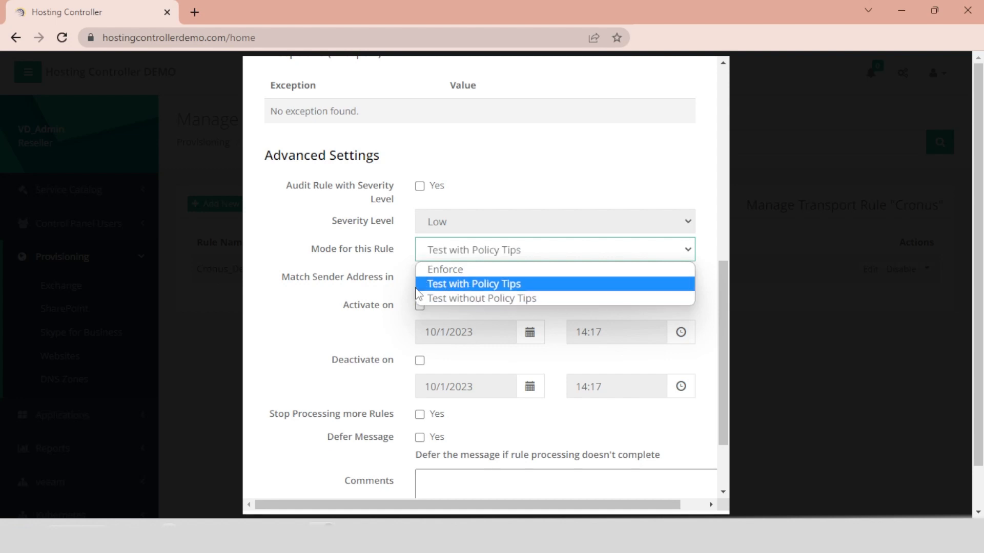
{"action": "left_click", "coordinate": [425, 268]}
{"action": "left_click", "coordinate": [402, 280]}
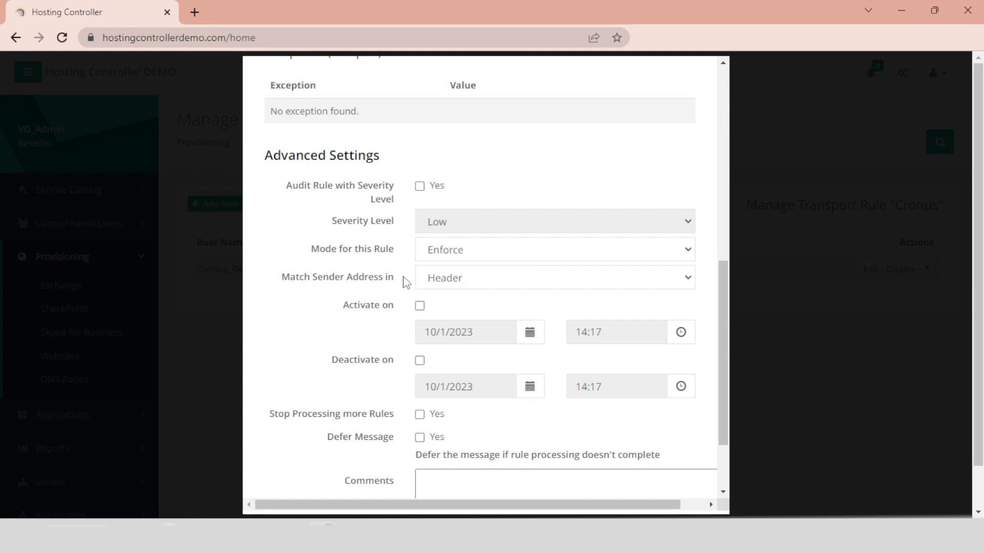
{"action": "left_click", "coordinate": [437, 280]}
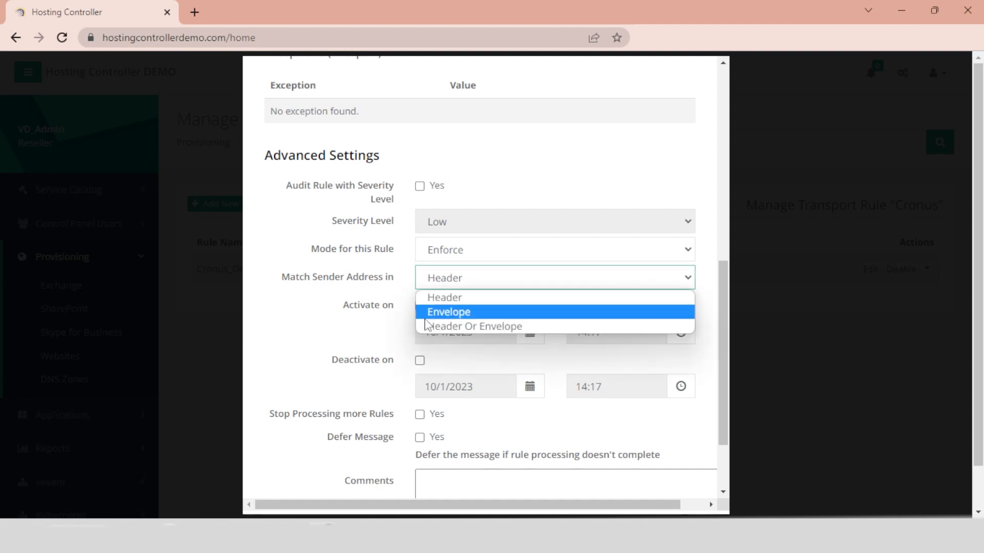
{"action": "left_click", "coordinate": [377, 323]}
{"action": "left_click", "coordinate": [376, 318]}
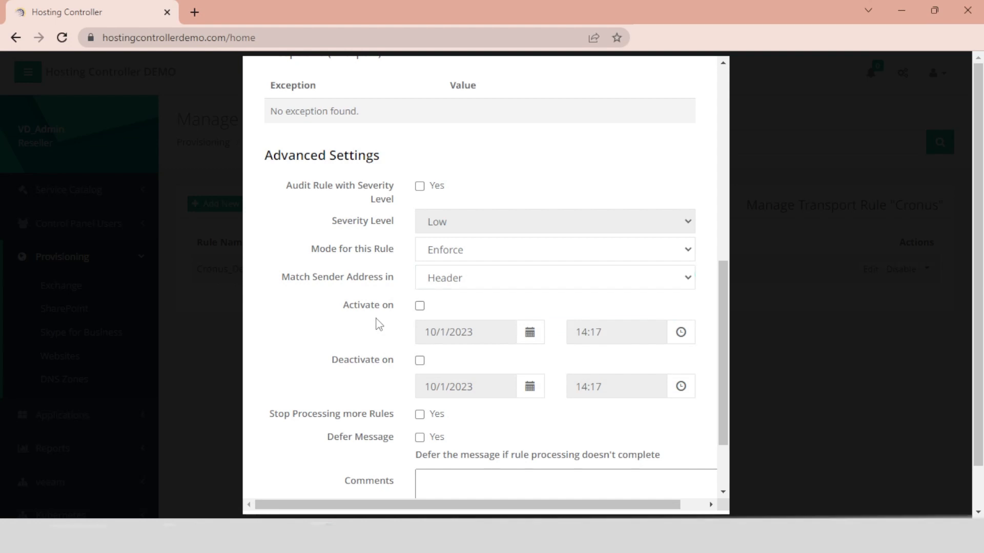
- Leave the activation date off and schedule the rule to deactivate on 11-Jan-2023
{"action": "left_click", "coordinate": [419, 306]}
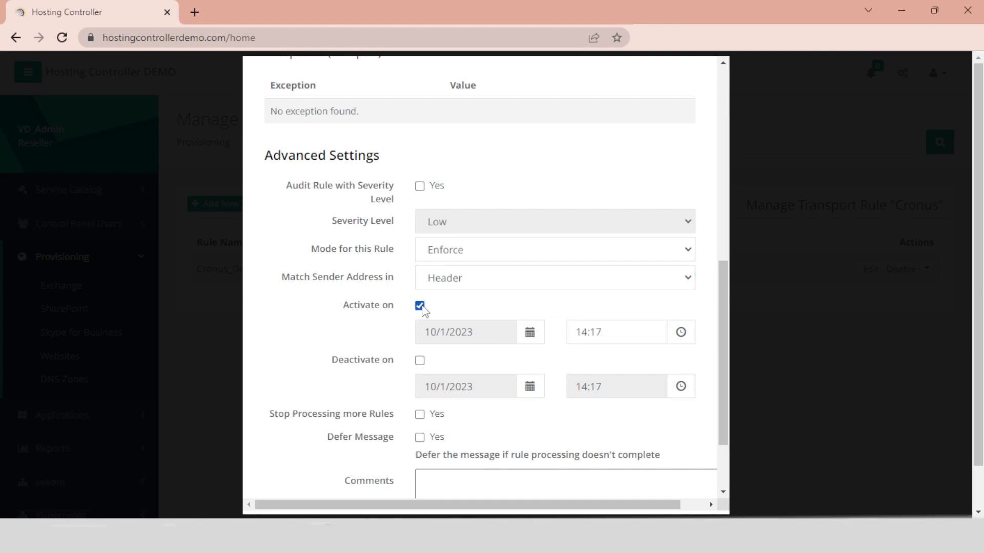
{"action": "left_click", "coordinate": [419, 306]}
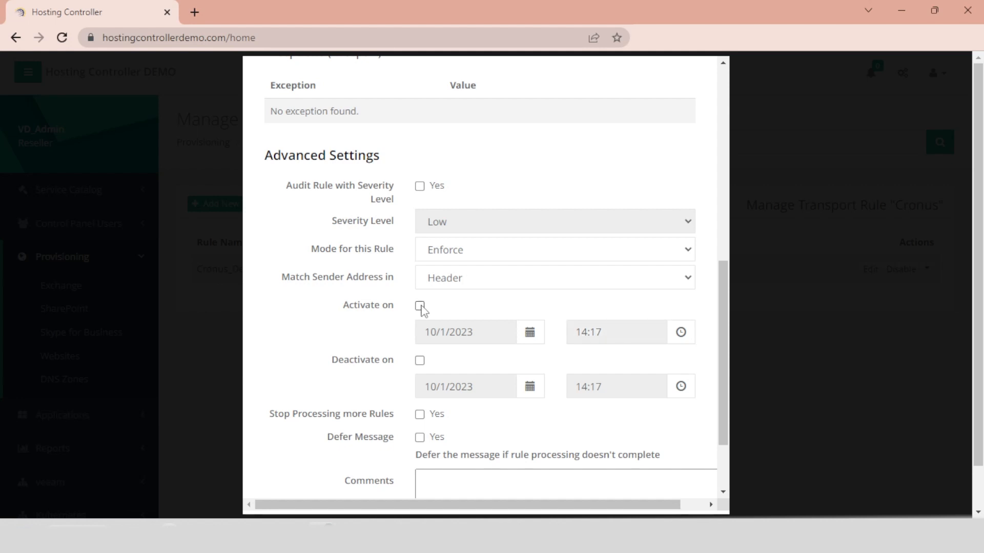
{"action": "left_click", "coordinate": [419, 360]}
{"action": "left_click", "coordinate": [531, 392]}
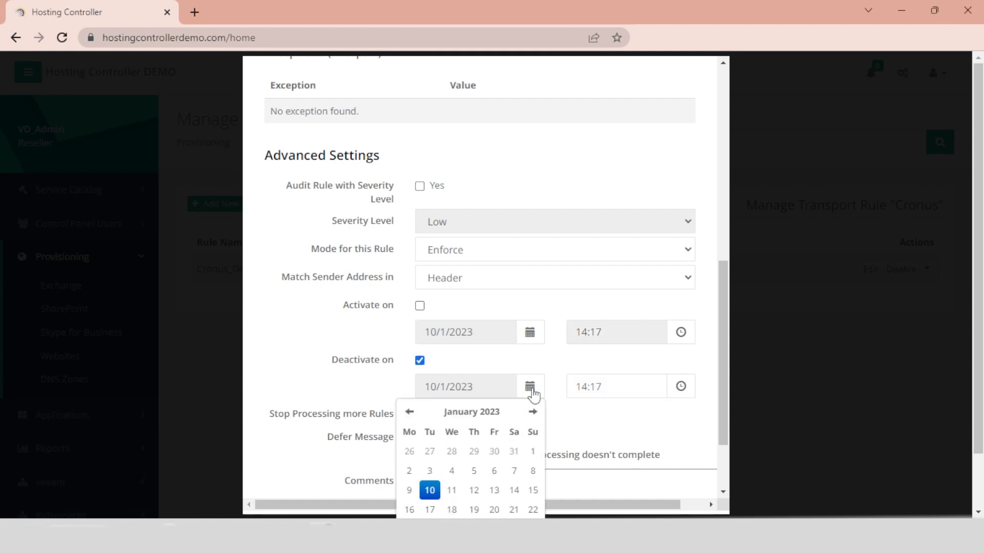
{"action": "left_click", "coordinate": [451, 491]}
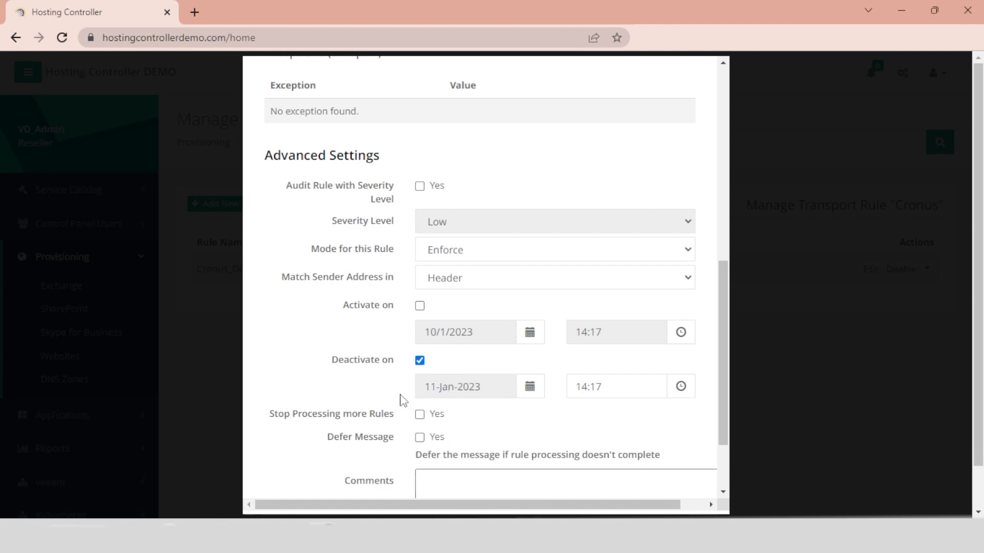
- Try the Stop Processing more Rules and Defer Message options, leaving both off
{"action": "scroll", "coordinate": [408, 400], "scroll_direction": "down", "scroll_amount": 2}
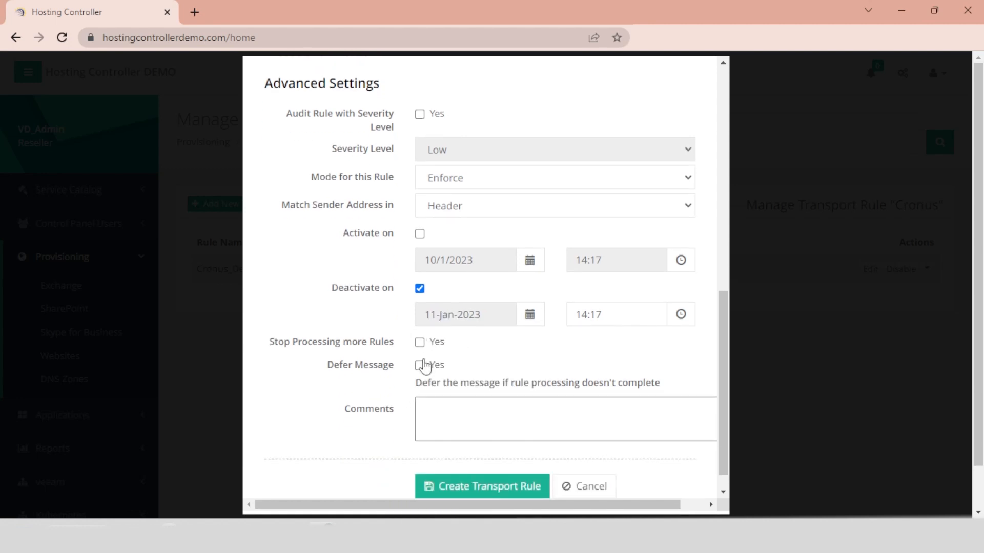
{"action": "left_click", "coordinate": [421, 344]}
{"action": "left_click", "coordinate": [420, 343]}
{"action": "left_click", "coordinate": [420, 366]}
{"action": "left_click", "coordinate": [419, 366]}
- Enter "comments" as the transport rule's comment text
{"action": "left_click", "coordinate": [441, 408]}
{"action": "type", "text": "comments"}
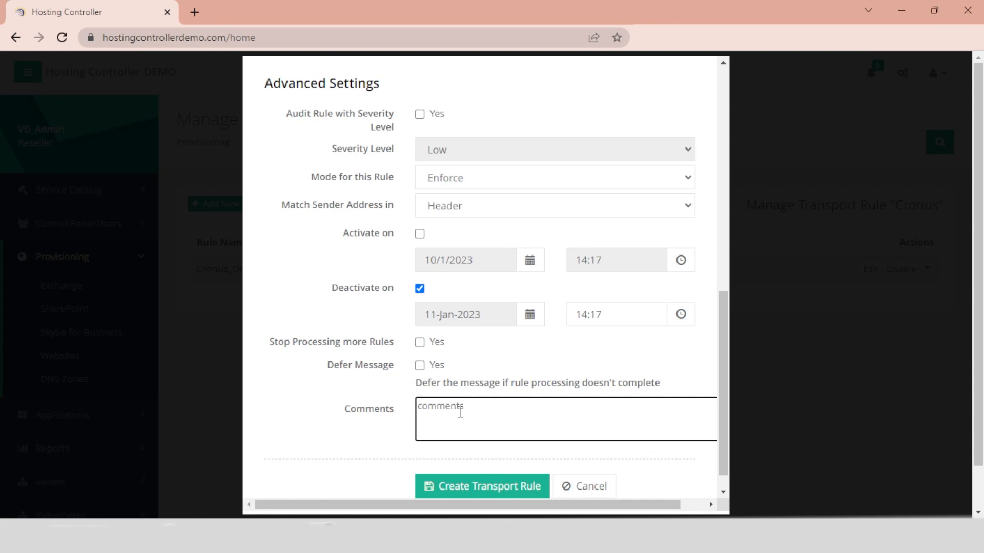
- Create the transport rule with the configured settings
{"action": "left_click", "coordinate": [495, 487]}
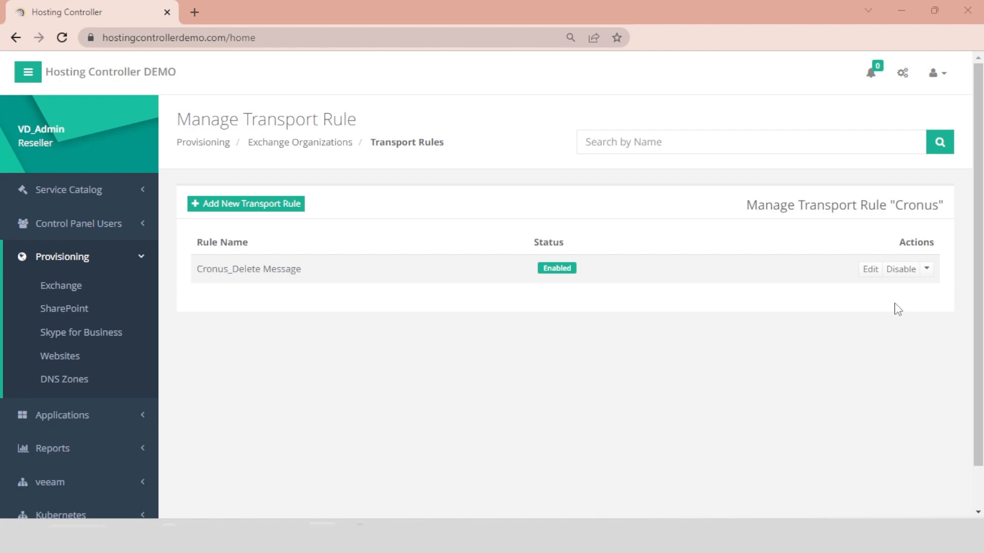
- Try the disable and delete actions on the Cronus_Delete Message rule, cancelling both confirmations
{"action": "left_click", "coordinate": [927, 270]}
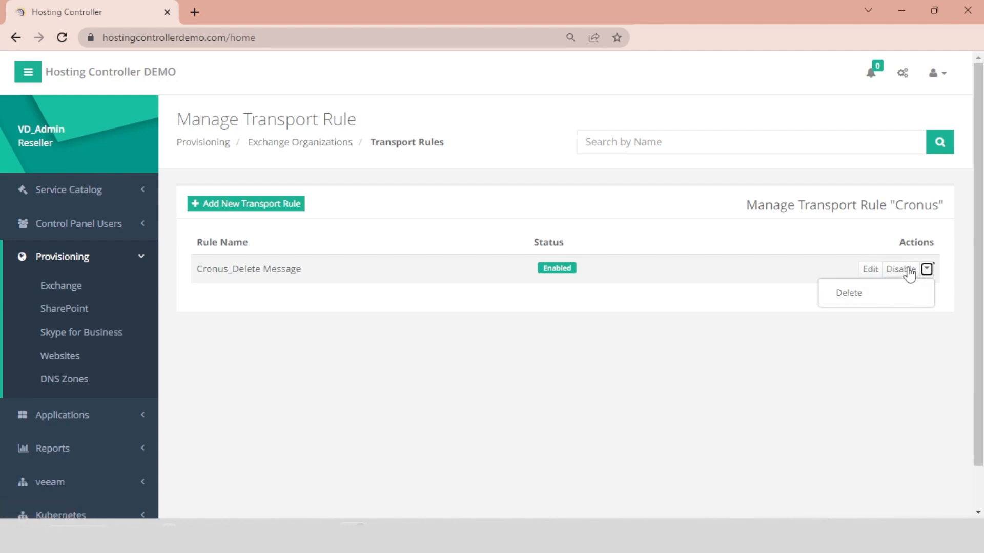
{"action": "left_click", "coordinate": [908, 270]}
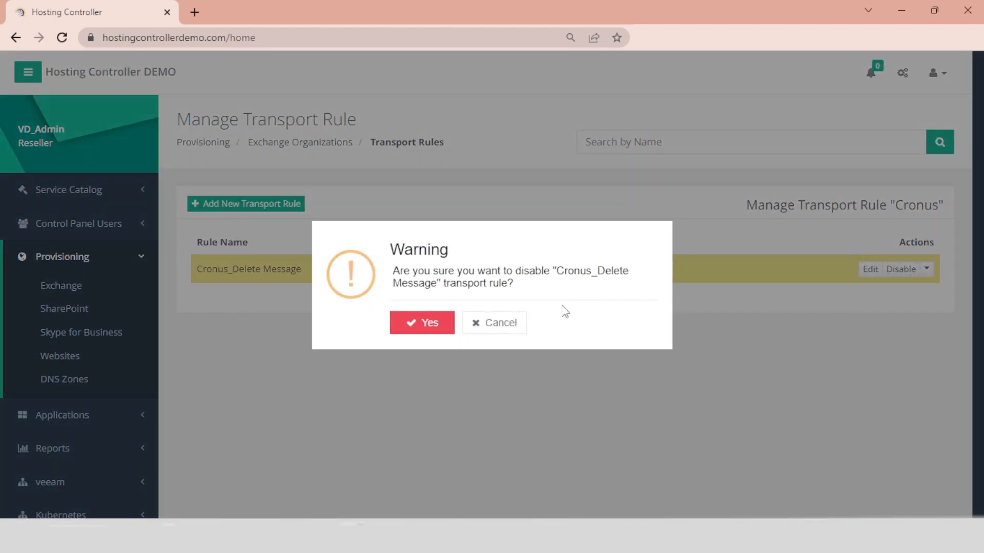
{"action": "left_click", "coordinate": [510, 324]}
{"action": "left_click", "coordinate": [927, 271]}
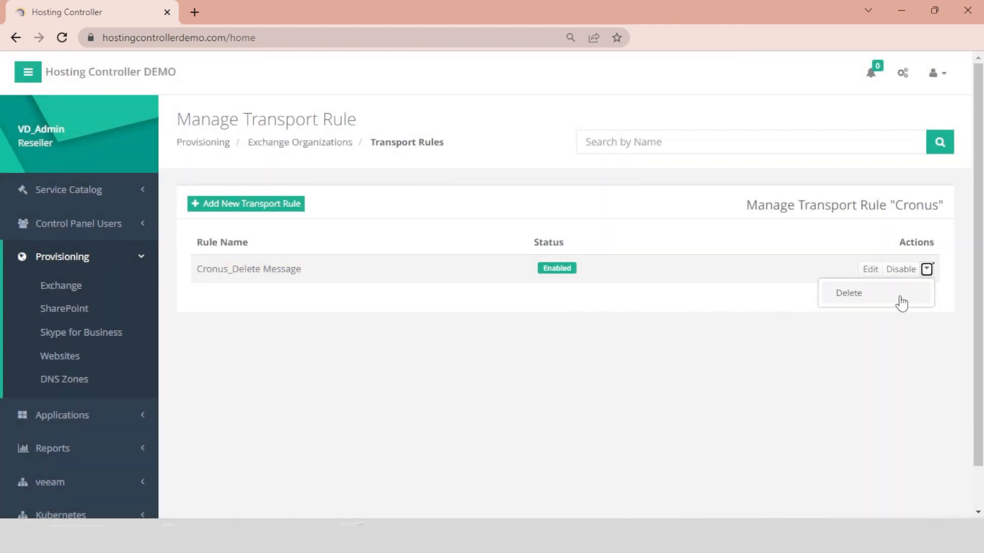
{"action": "left_click", "coordinate": [898, 295]}
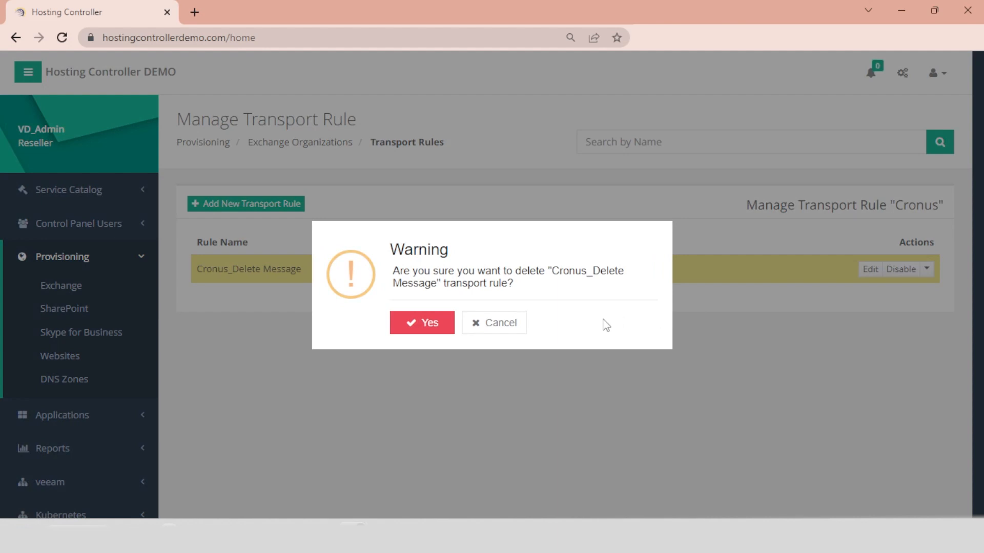
{"action": "left_click", "coordinate": [515, 326]}
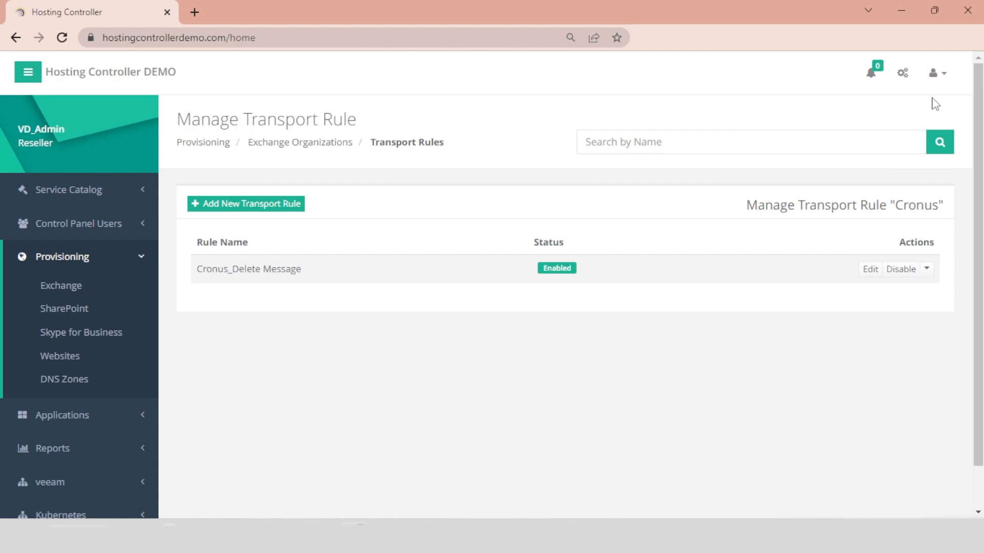
- Log out of the VD_Admin reseller session to return to the Global Admin account
{"action": "left_click", "coordinate": [934, 74]}
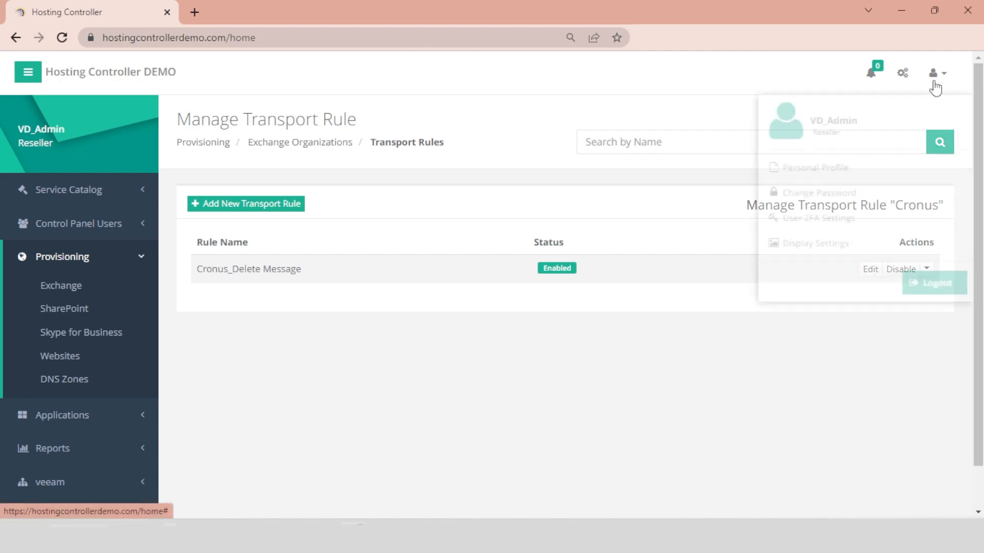
{"action": "left_click", "coordinate": [900, 282]}
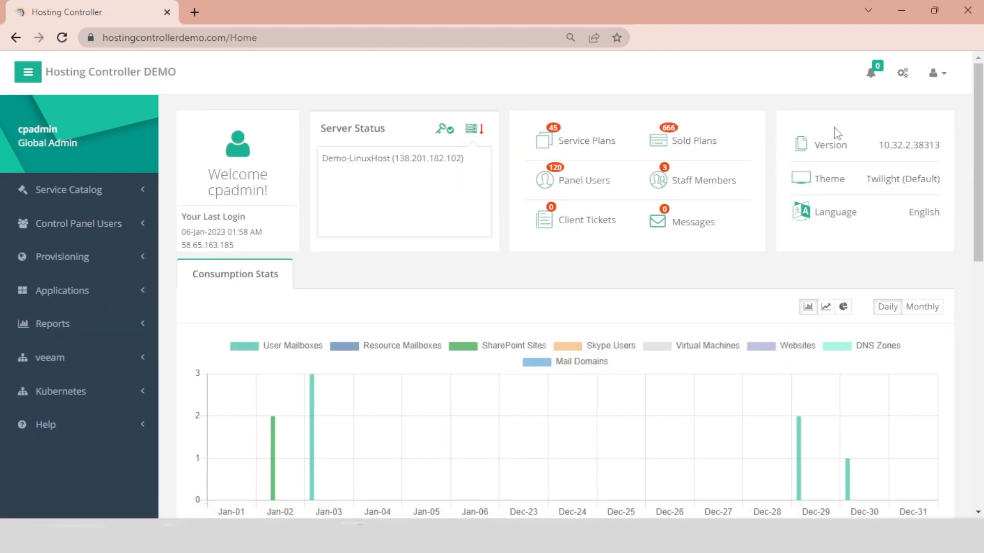
- Open VD_Admin's audit logs from the users' audit log list and show the details of the AddExchangeTransRule entry from 06-Jan-2023 01:34 AM
{"action": "left_click", "coordinate": [902, 73]}
{"action": "left_click", "coordinate": [612, 222]}
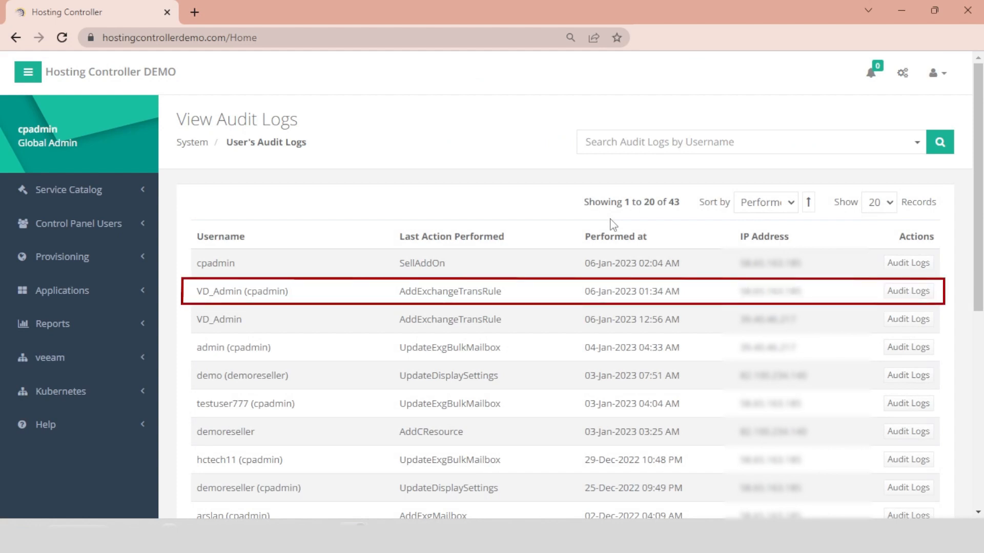
{"action": "left_click", "coordinate": [900, 292]}
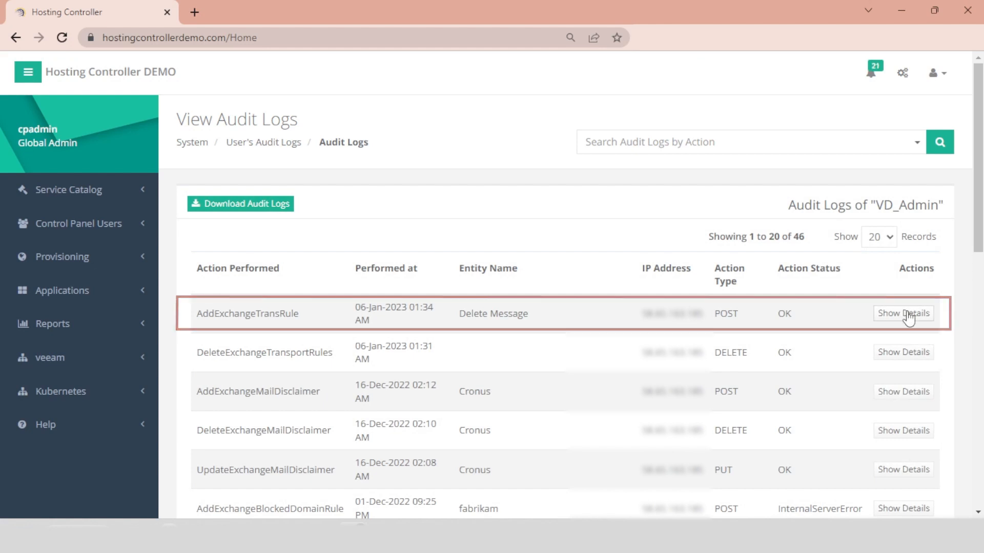
{"action": "left_click", "coordinate": [906, 313]}
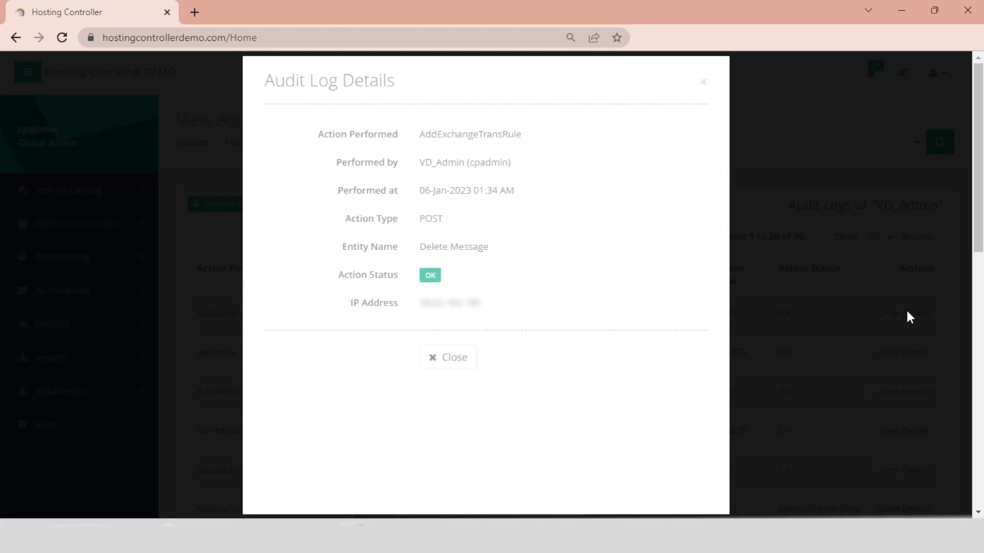